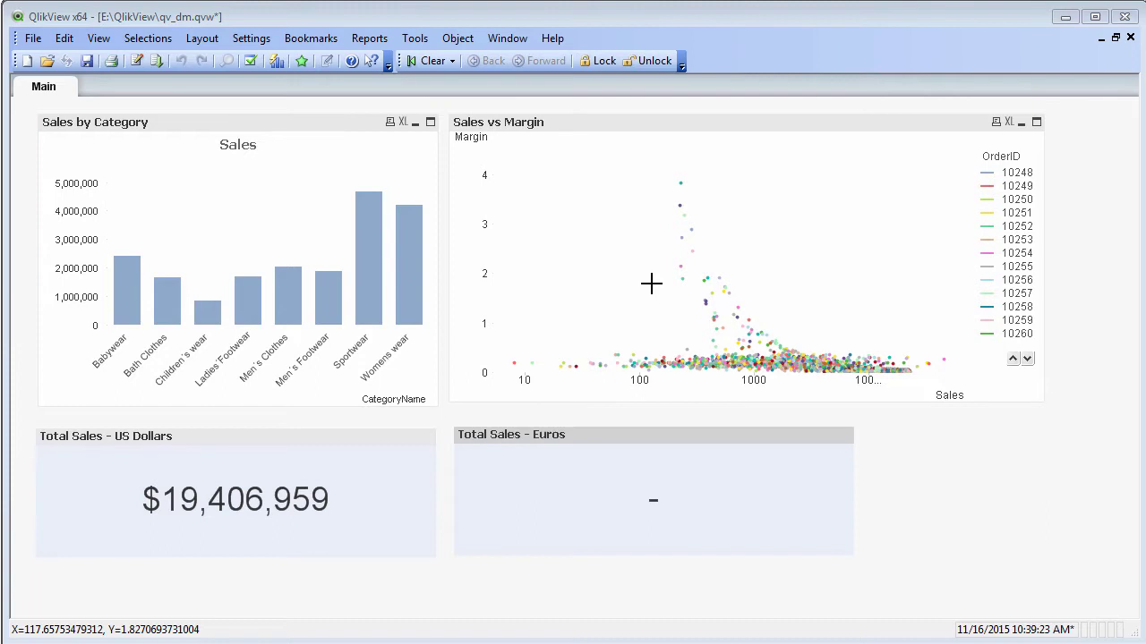
- Select the Sales by Category, Sales vs Margin and Total Sales - US Dollars dashboard objects
{"action": "left_click", "coordinate": [340, 271]}
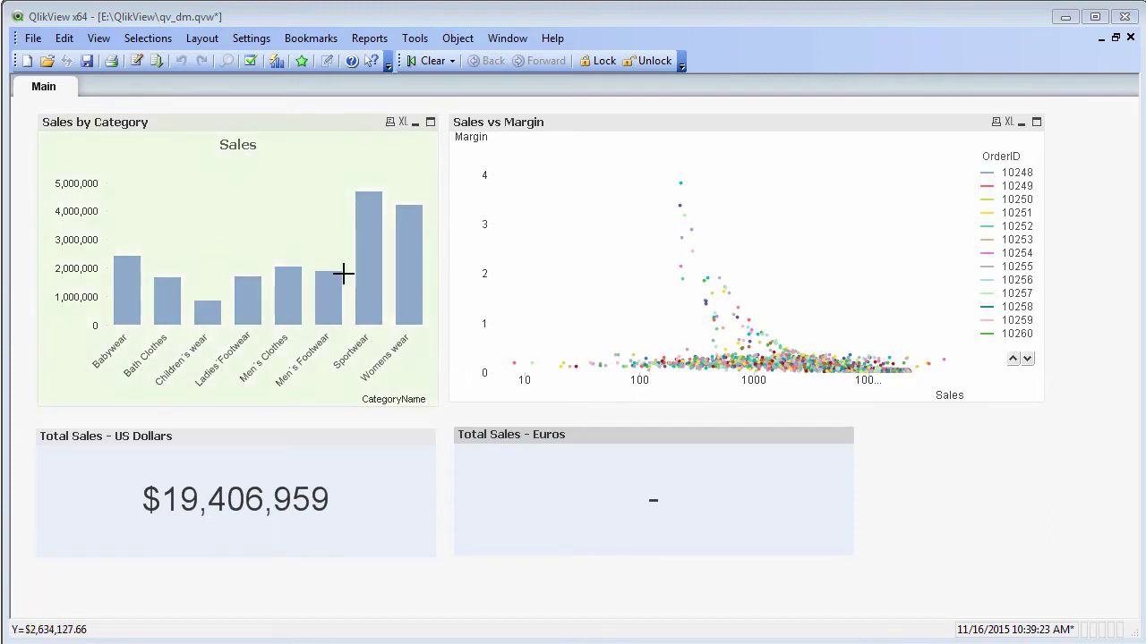
{"action": "left_click", "coordinate": [636, 273], "text": "shift"}
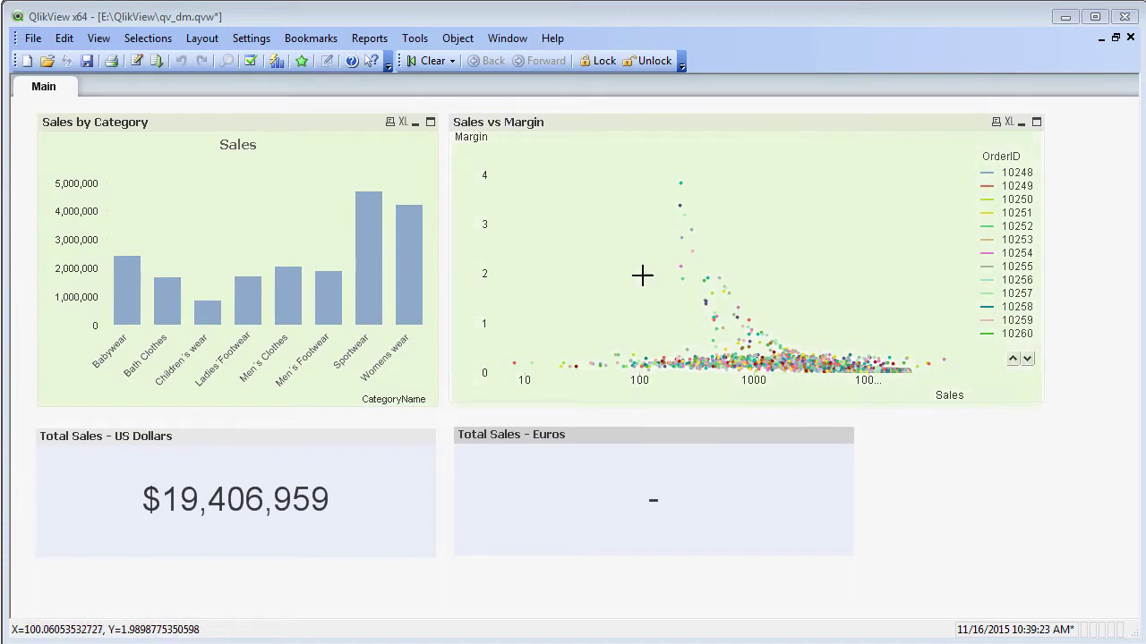
{"action": "left_click", "coordinate": [237, 514]}
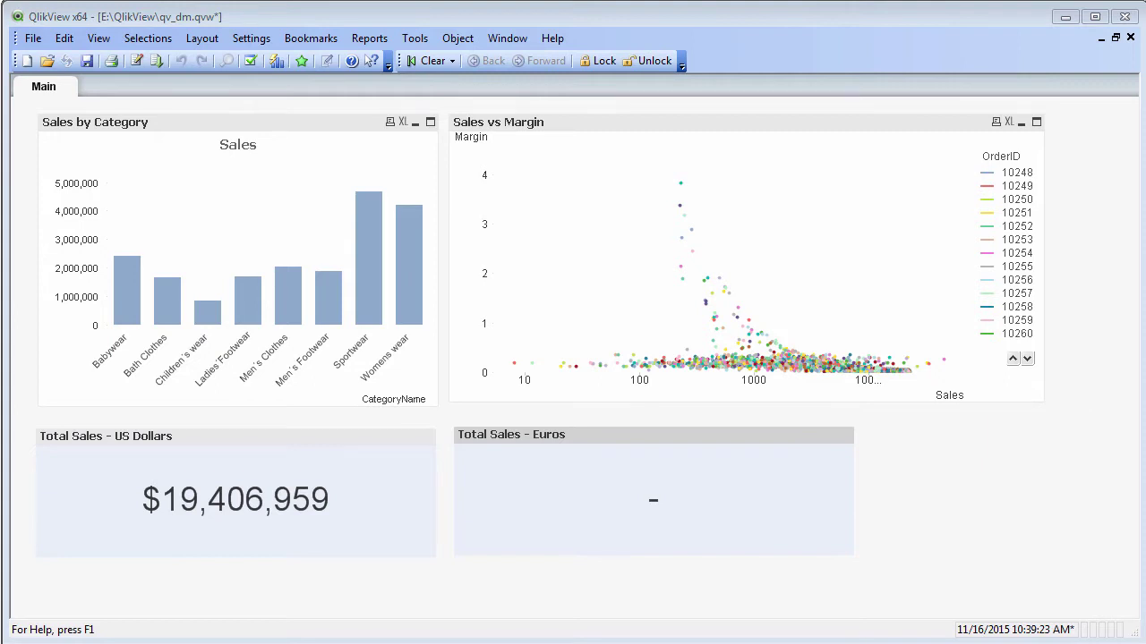
- Open the load script with Ctrl+E and choose QvDataMarketConnector.exe as the database
{"action": "key", "text": "ctrl+e"}
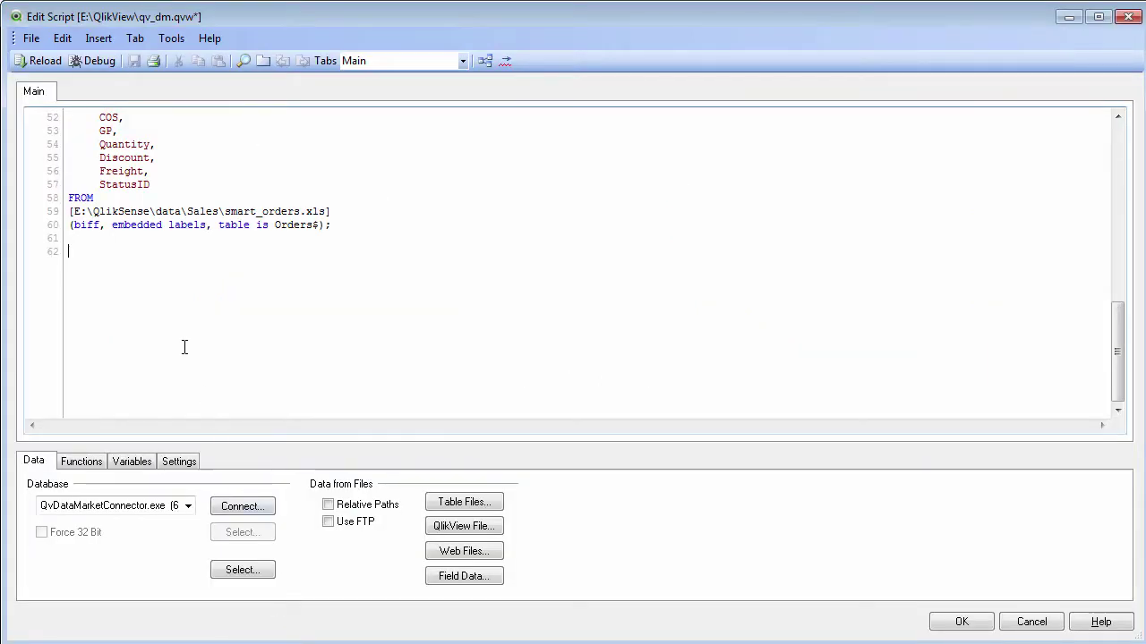
{"action": "scroll", "coordinate": [184, 348], "scroll_direction": "up", "scroll_amount": 17}
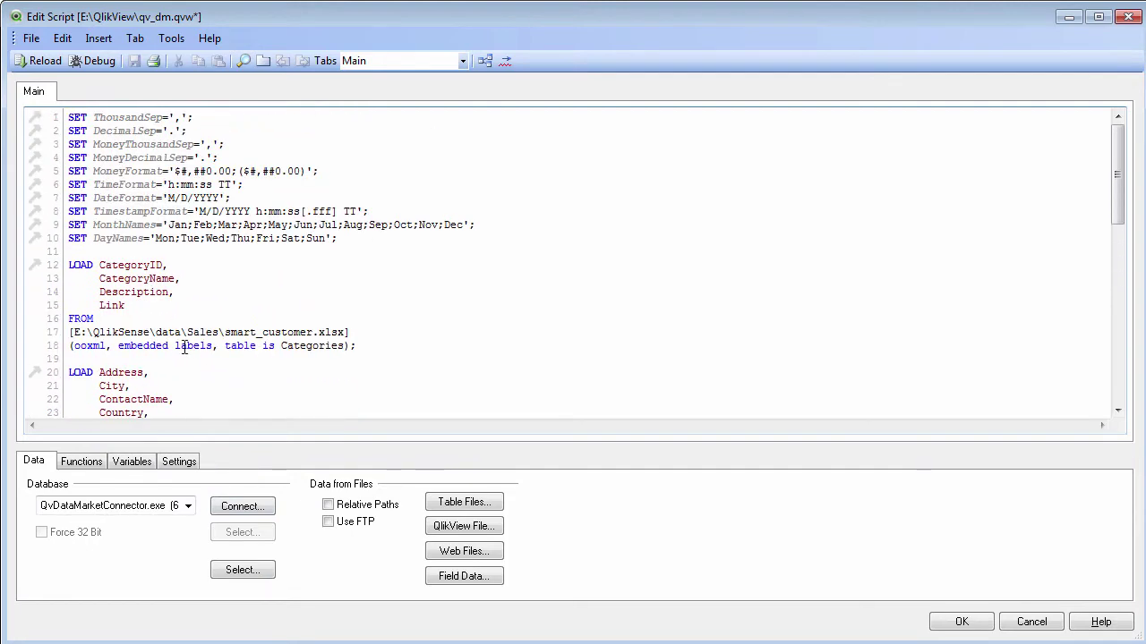
{"action": "scroll", "coordinate": [184, 347], "scroll_direction": "down", "scroll_amount": 13}
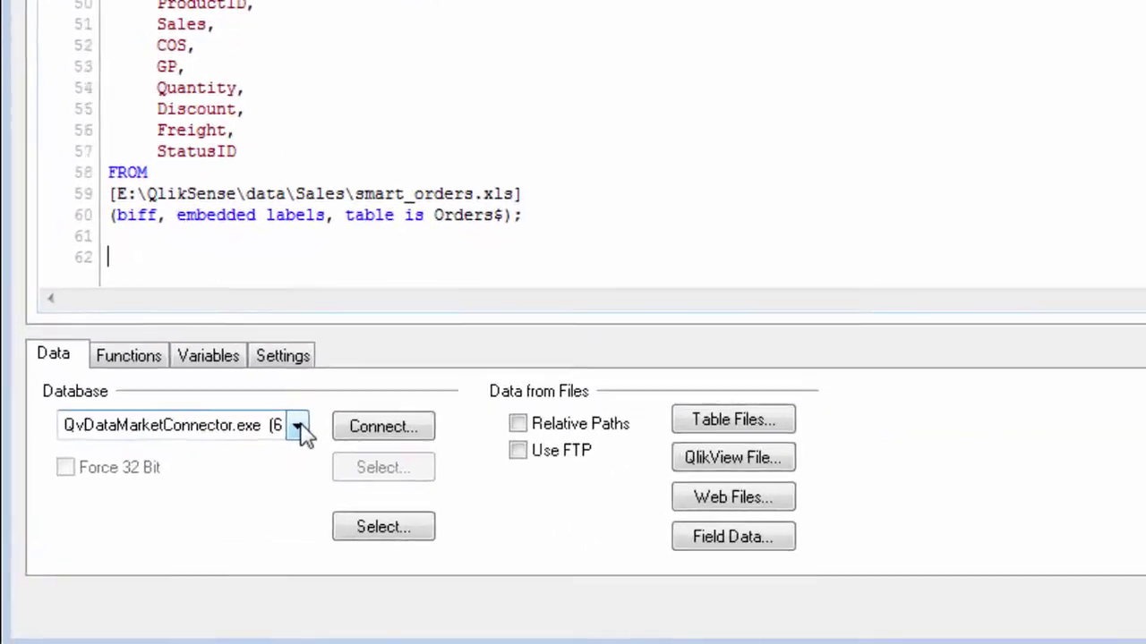
{"action": "left_click", "coordinate": [188, 506]}
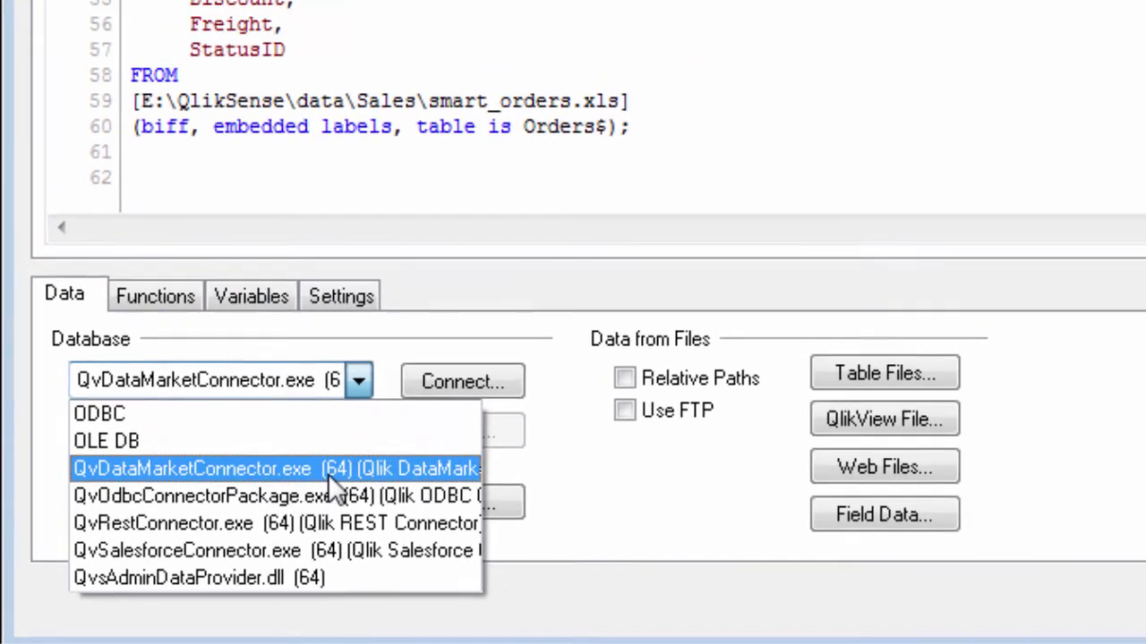
{"action": "left_click", "coordinate": [354, 454]}
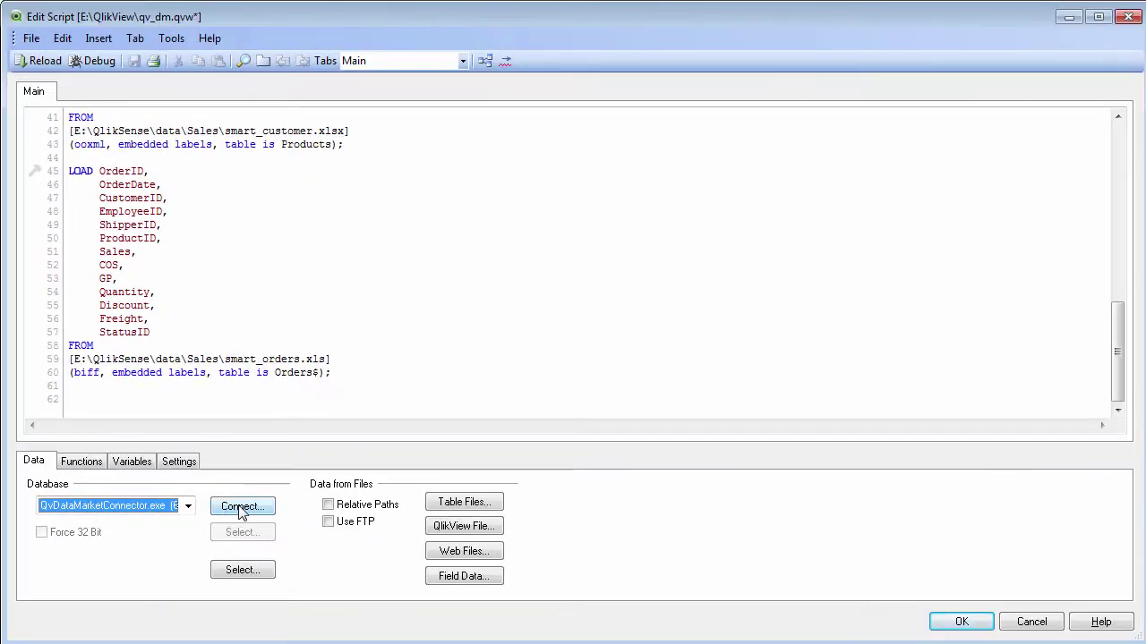
- Connect to Qlik DataMarket, cancel the licence update form, and insert the CUSTOM CONNECT TO statement
{"action": "left_click", "coordinate": [239, 509]}
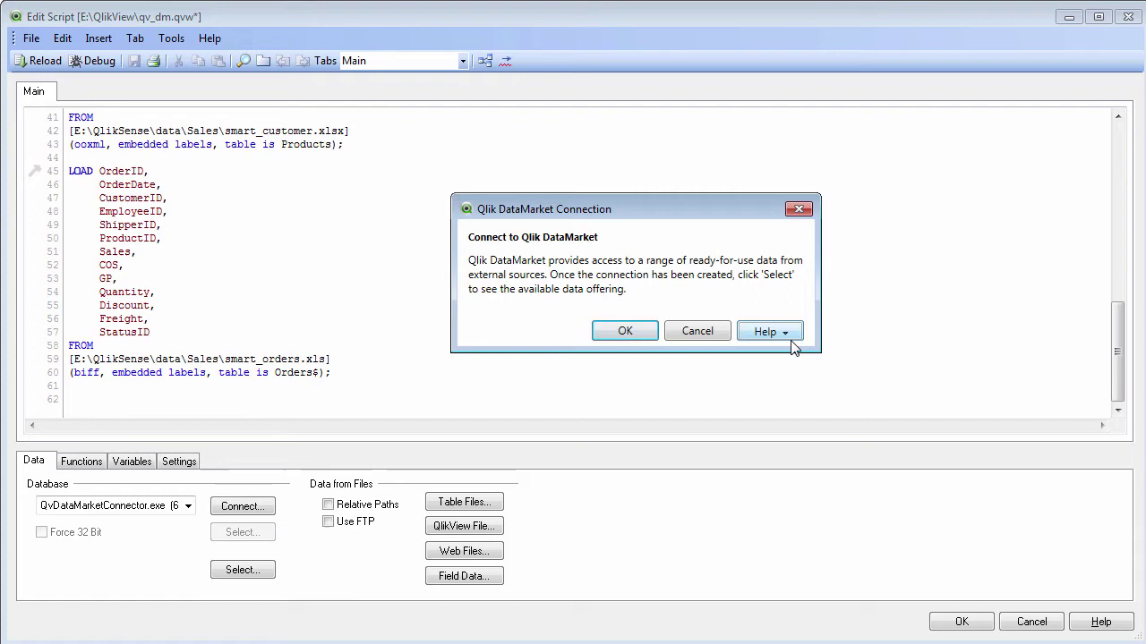
{"action": "left_click", "coordinate": [791, 340]}
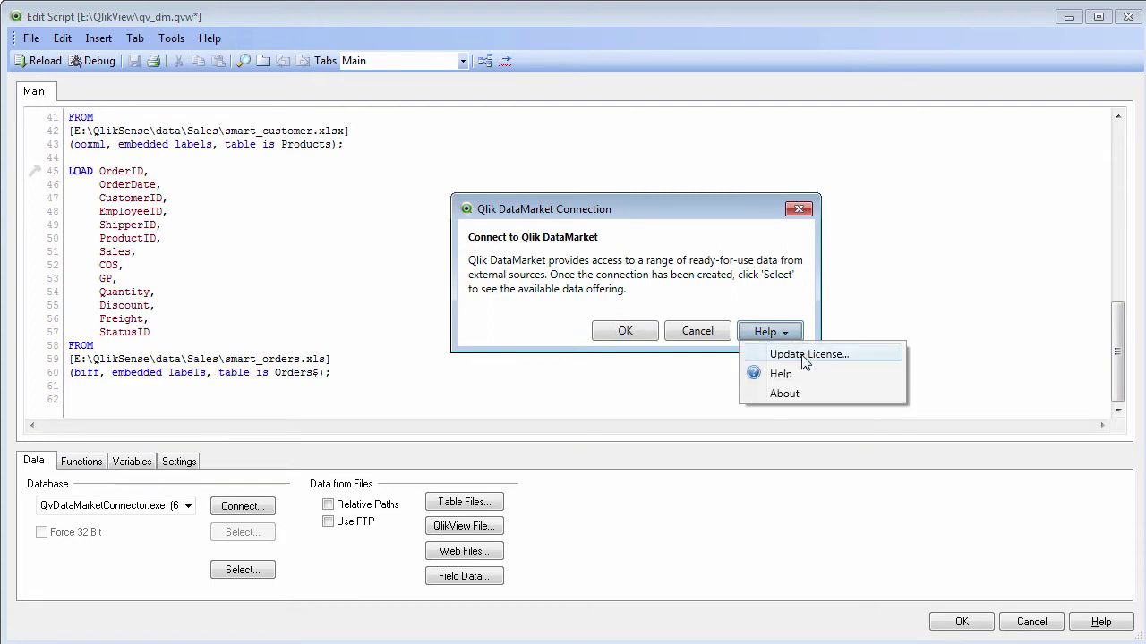
{"action": "left_click", "coordinate": [806, 355]}
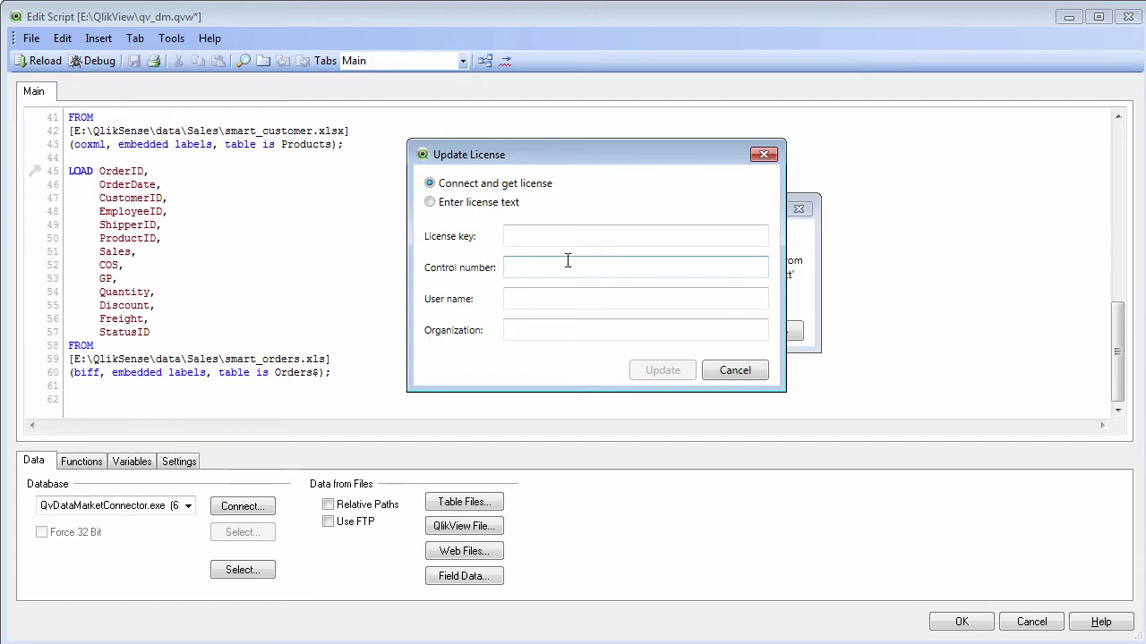
{"action": "left_click", "coordinate": [750, 373]}
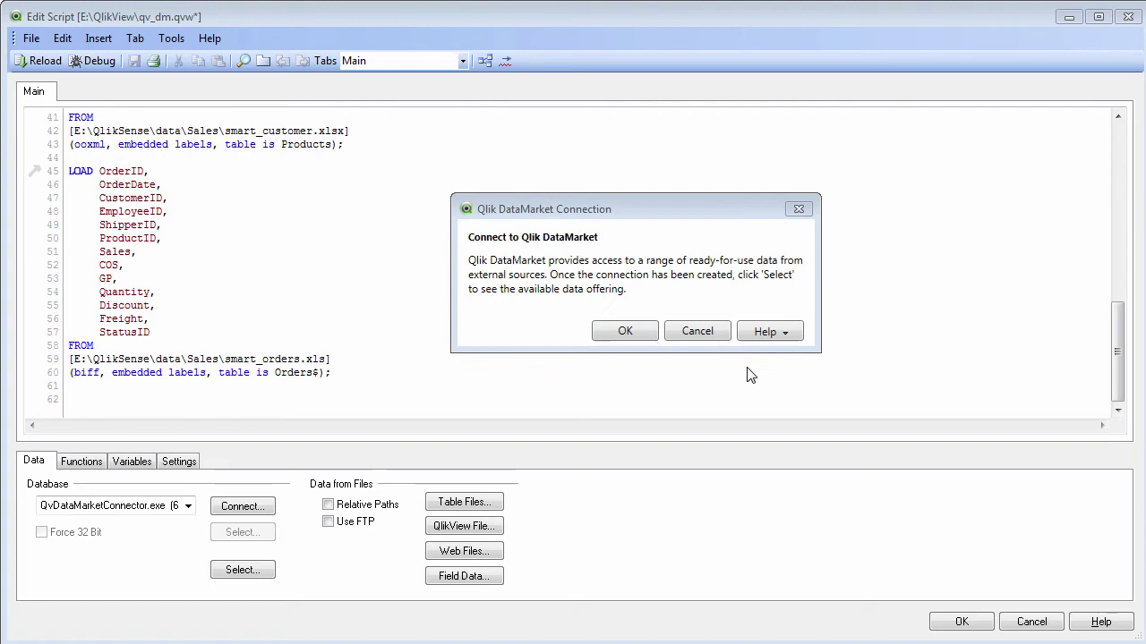
{"action": "left_click", "coordinate": [625, 332]}
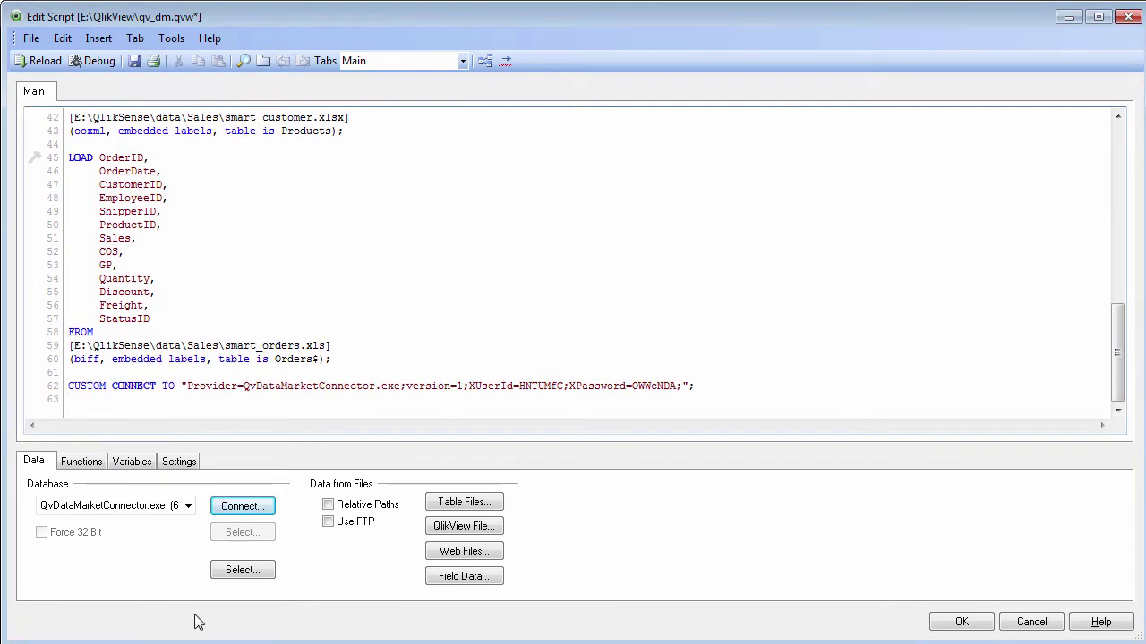
- Start a DataMarket selection and pick the Weather in 50 cities worldwide dataset
{"action": "left_click", "coordinate": [243, 573]}
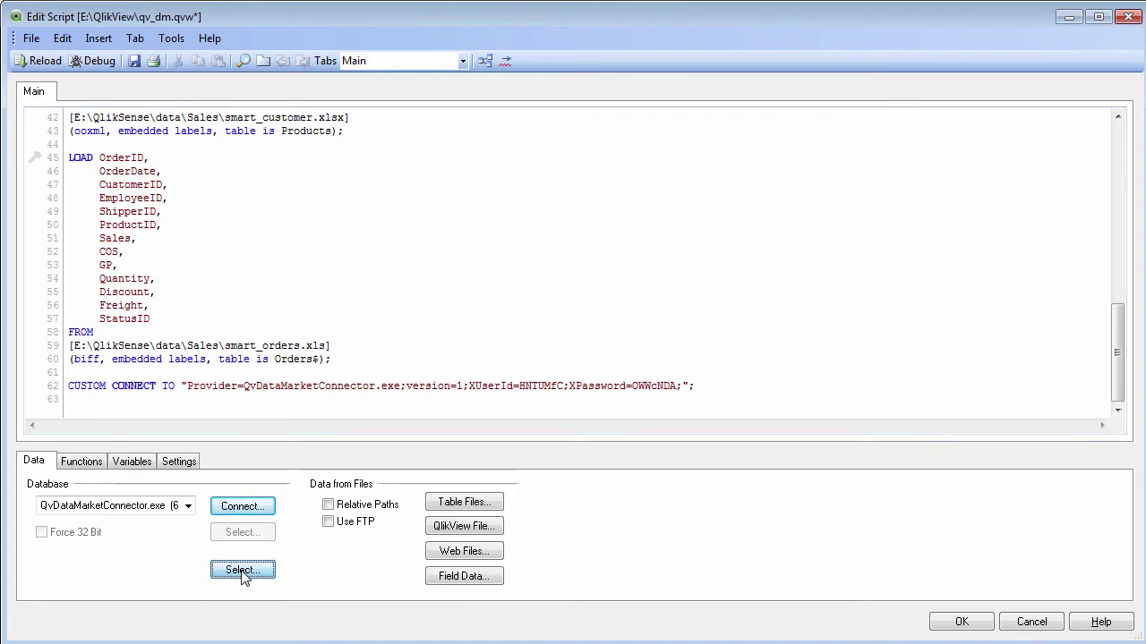
{"action": "left_click_drag", "start_coordinate": [456, 108], "coordinate": [640, 133]}
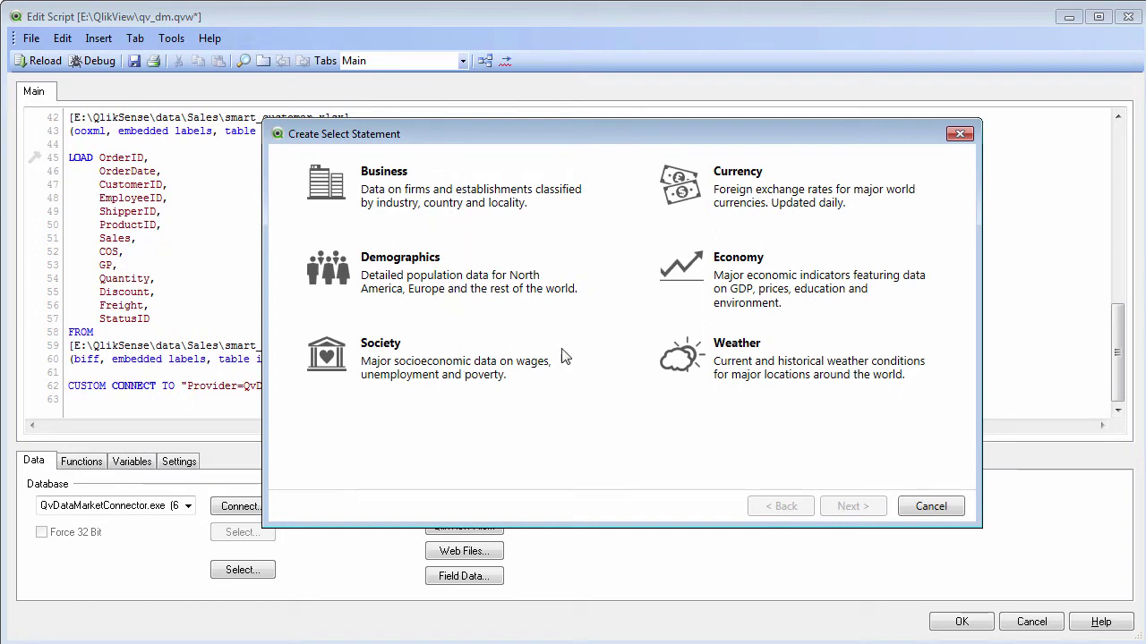
{"action": "left_click", "coordinate": [772, 377]}
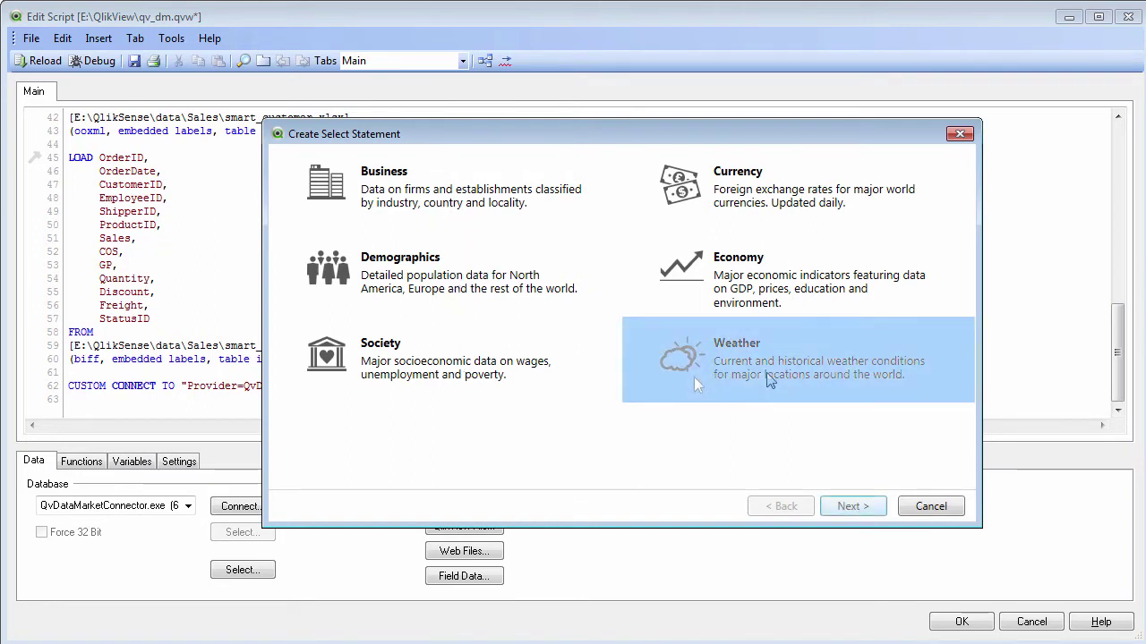
{"action": "left_click", "coordinate": [854, 507]}
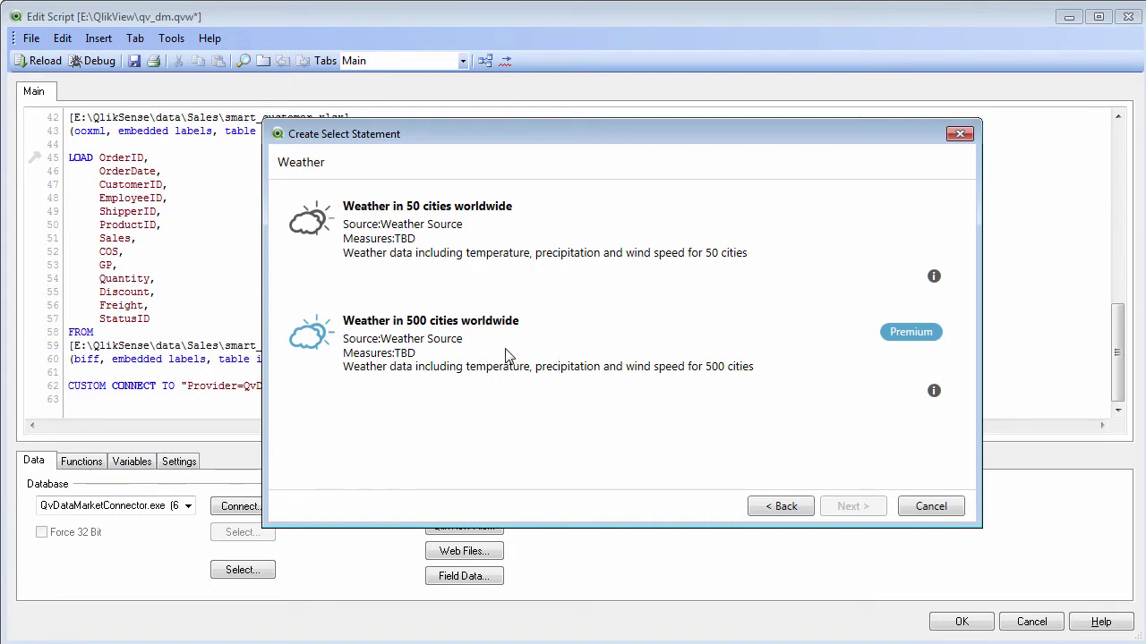
{"action": "left_click", "coordinate": [468, 245]}
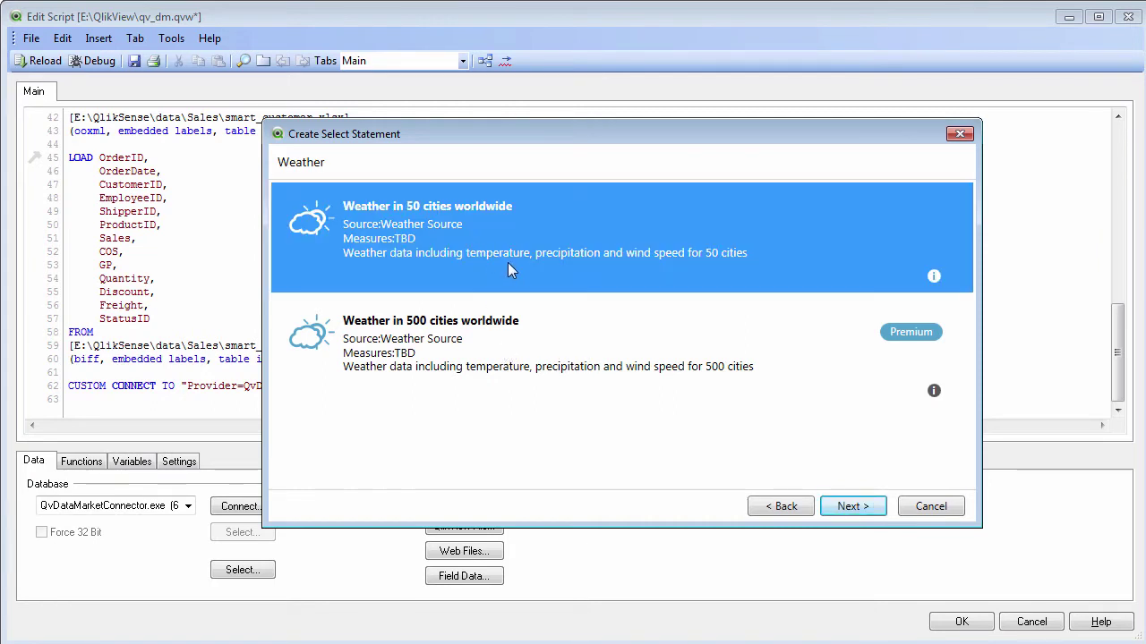
{"action": "left_click", "coordinate": [856, 507]}
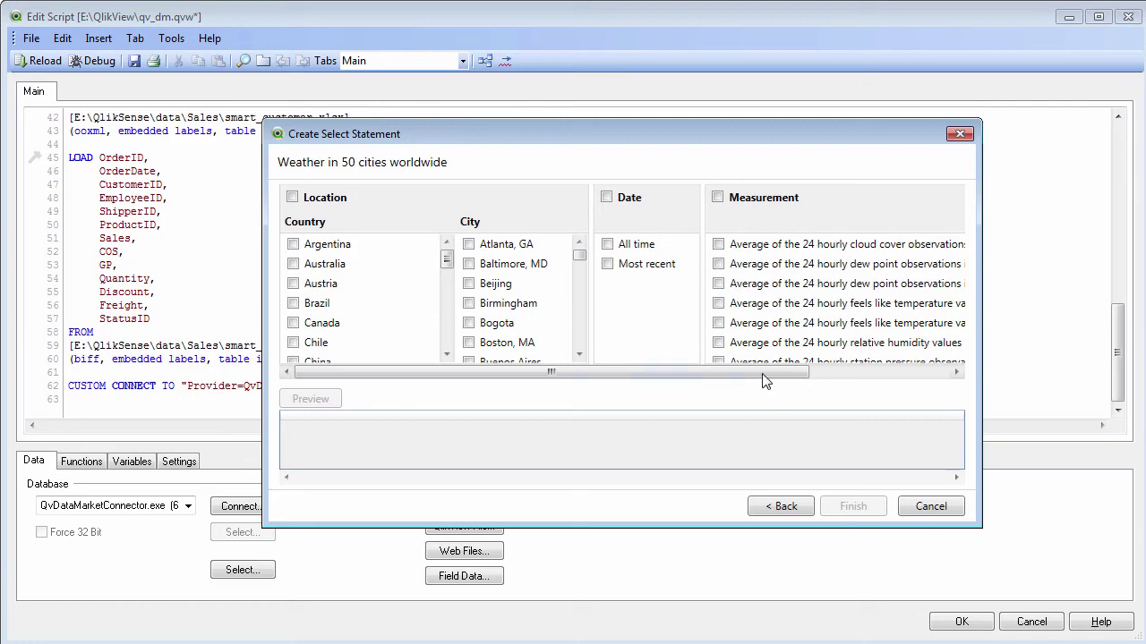
- Browse the weather dataset's field options, then cancel without adding anything
{"action": "left_click_drag", "start_coordinate": [766, 372], "coordinate": [911, 389]}
{"action": "scroll", "coordinate": [804, 308], "scroll_direction": "down", "scroll_amount": 4}
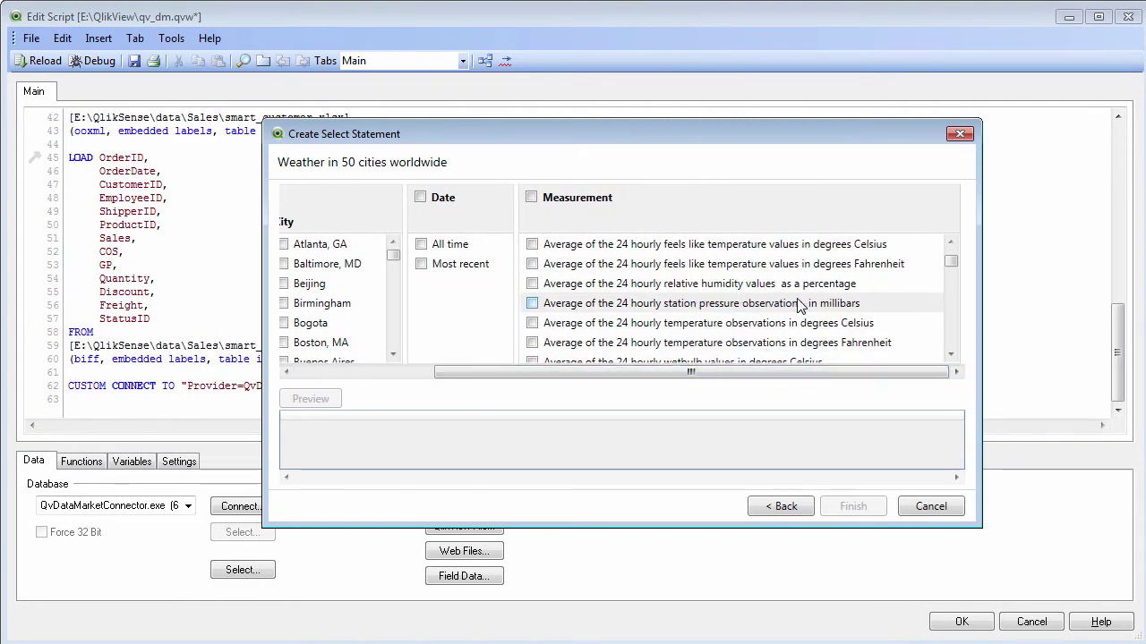
{"action": "scroll", "coordinate": [804, 308], "scroll_direction": "down", "scroll_amount": 1}
{"action": "scroll", "coordinate": [803, 312], "scroll_direction": "up", "scroll_amount": 3}
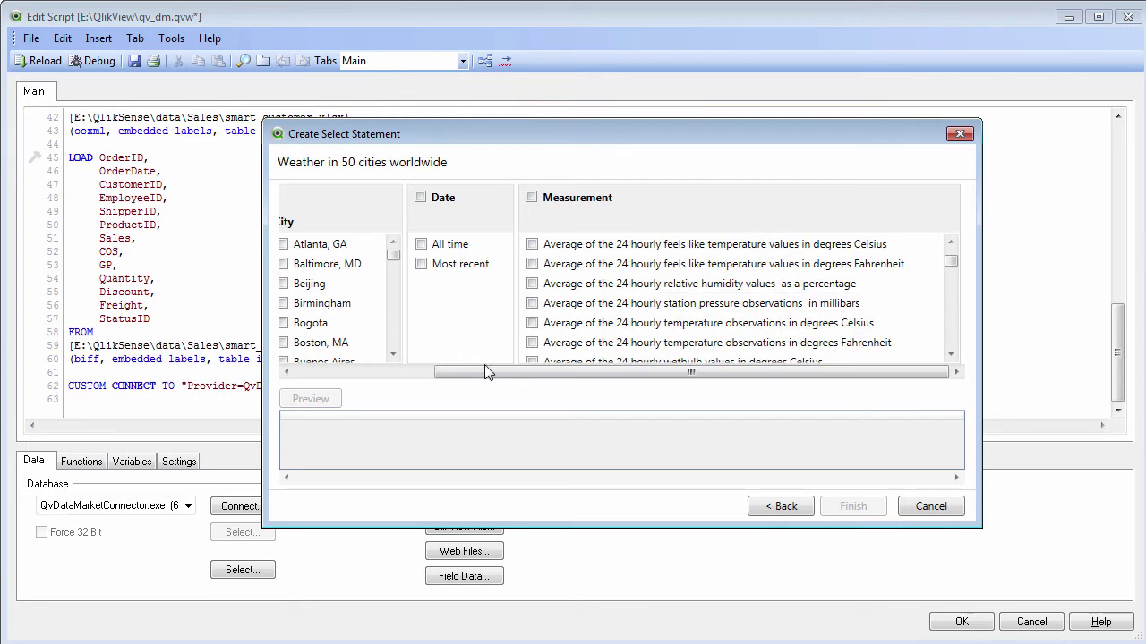
{"action": "left_click_drag", "start_coordinate": [486, 370], "coordinate": [321, 376]}
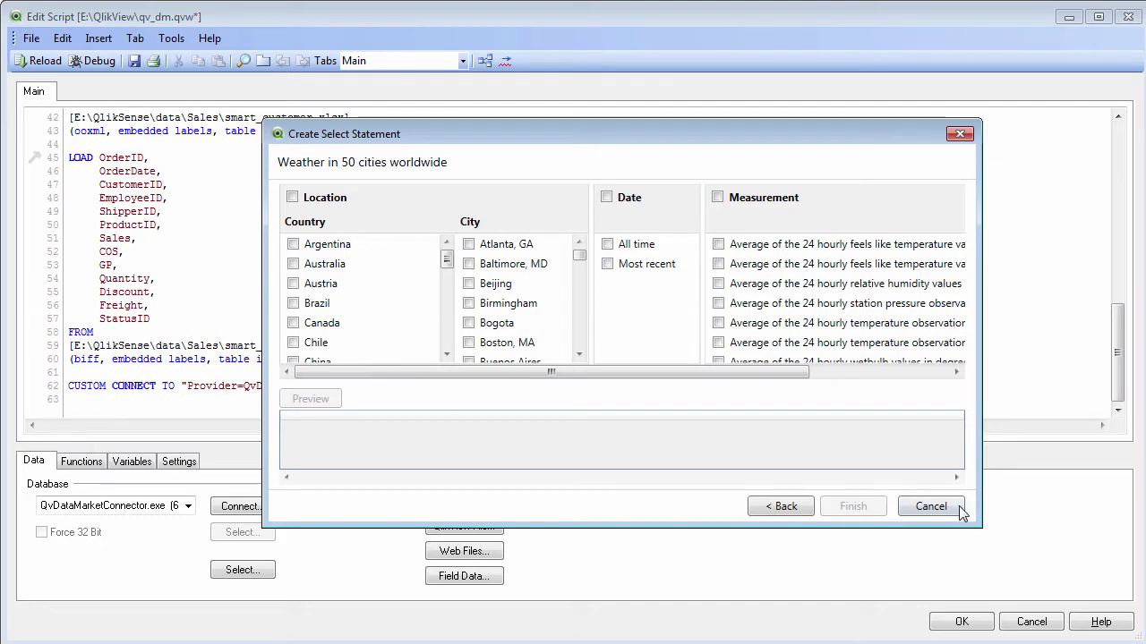
{"action": "left_click", "coordinate": [931, 506]}
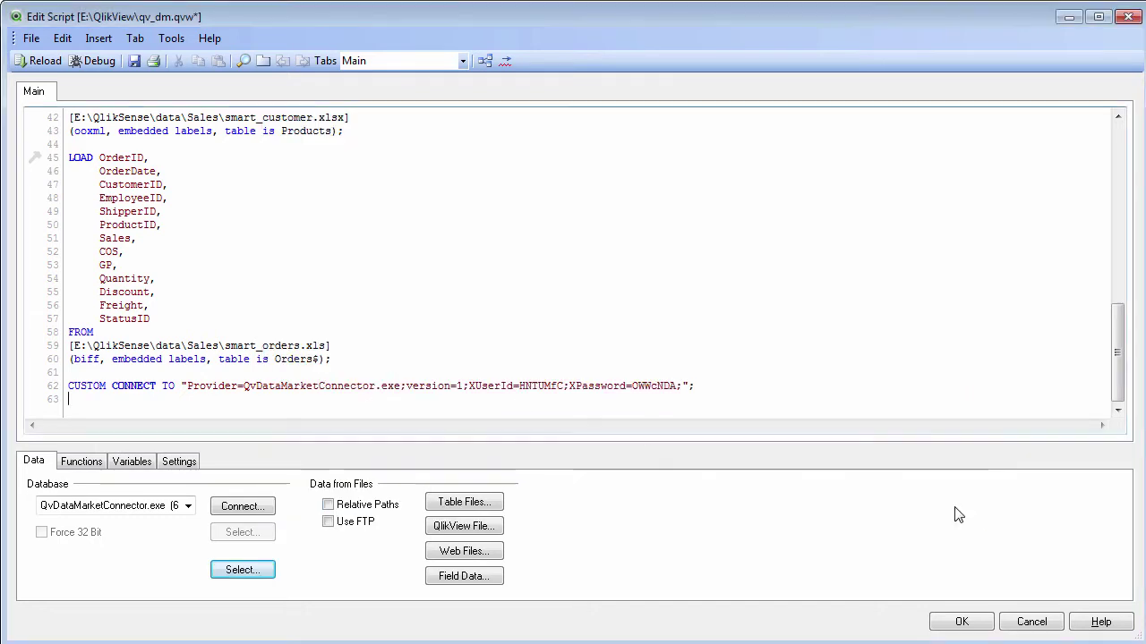
- Start a DataMarket selection and choose the Currency 3x3 currency exchange rates dataset
{"action": "left_click", "coordinate": [263, 577]}
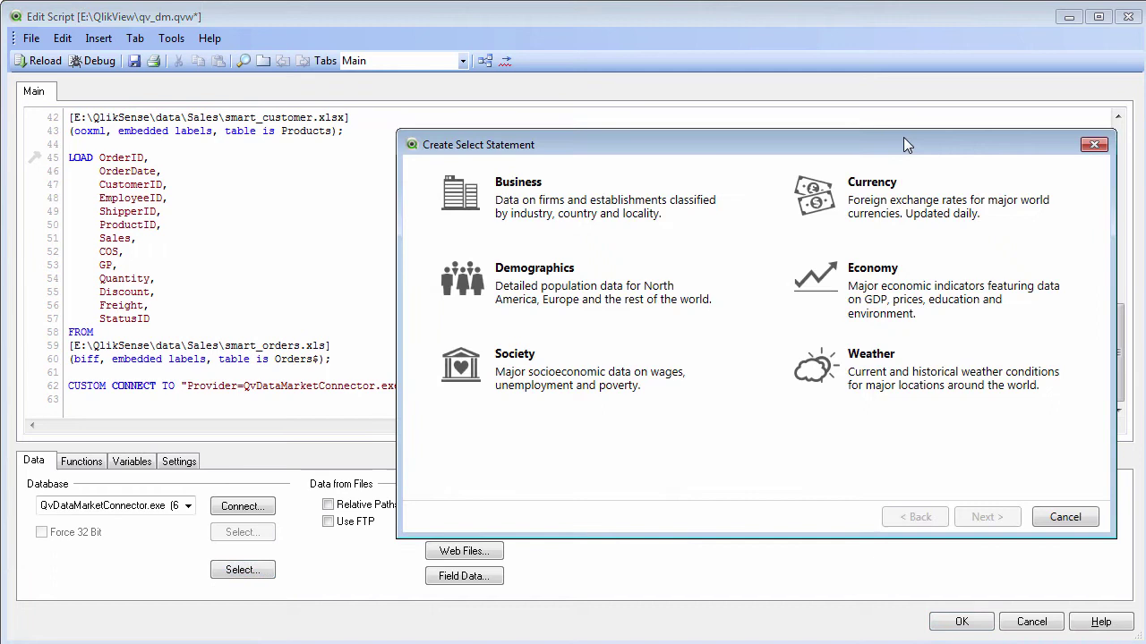
{"action": "left_click_drag", "start_coordinate": [903, 139], "coordinate": [794, 128]}
{"action": "left_click", "coordinate": [787, 170]}
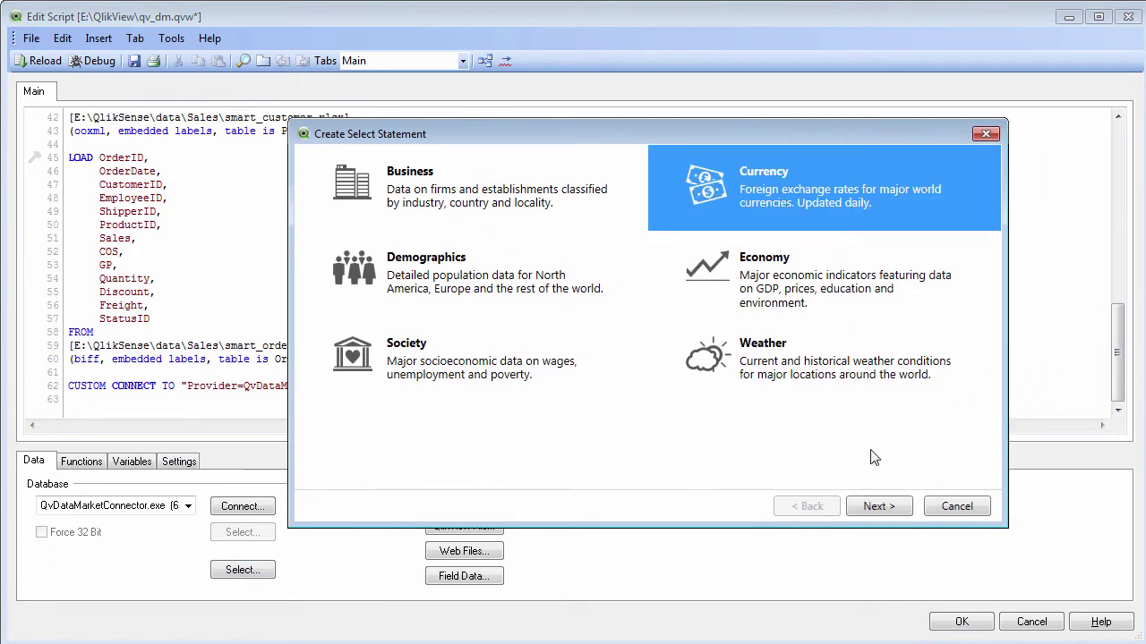
{"action": "left_click", "coordinate": [876, 507]}
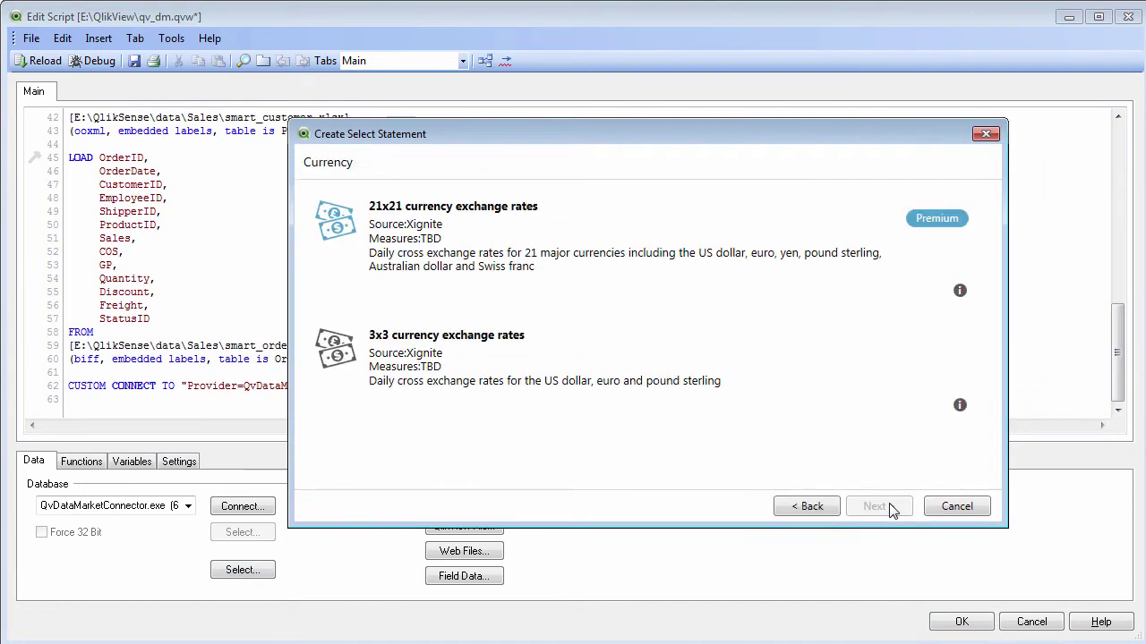
{"action": "left_click", "coordinate": [515, 255]}
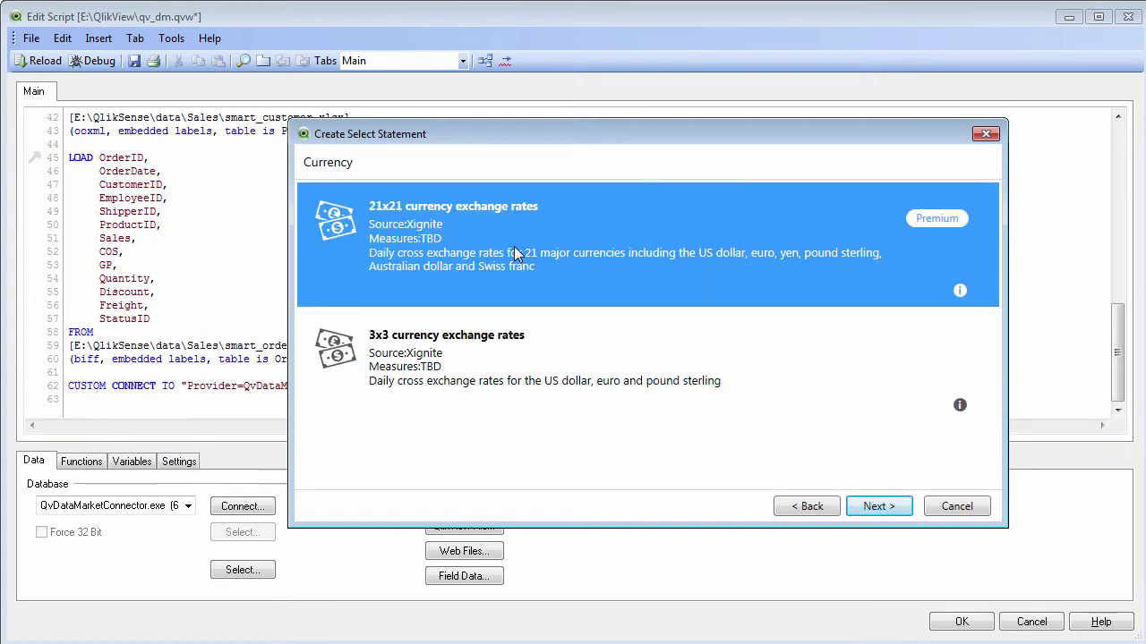
{"action": "left_click", "coordinate": [524, 355]}
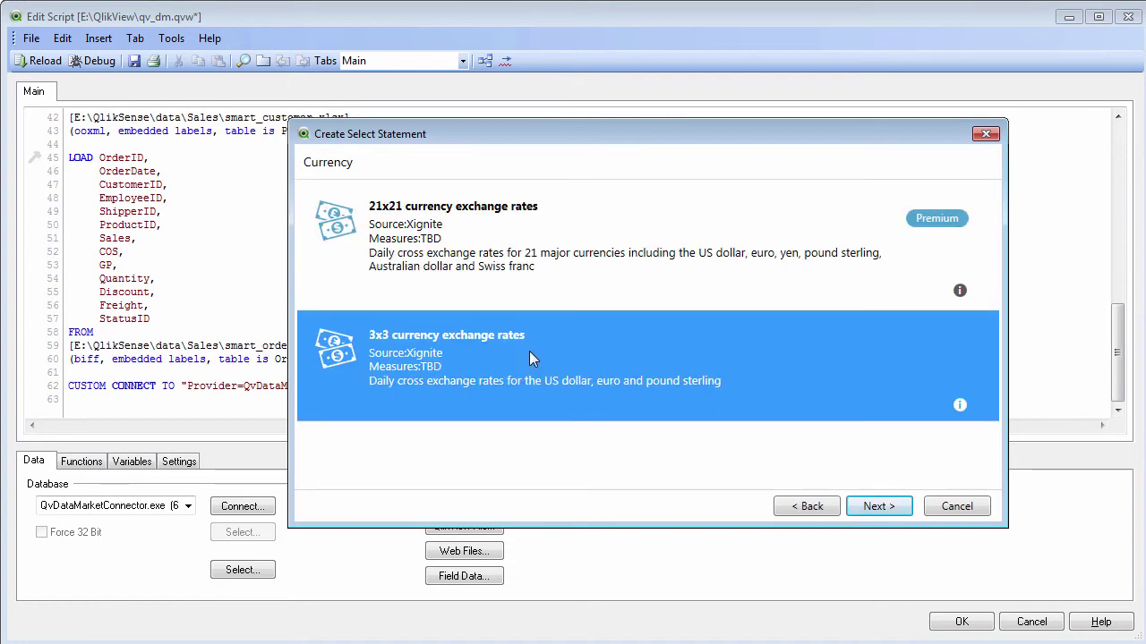
{"action": "left_click", "coordinate": [870, 506]}
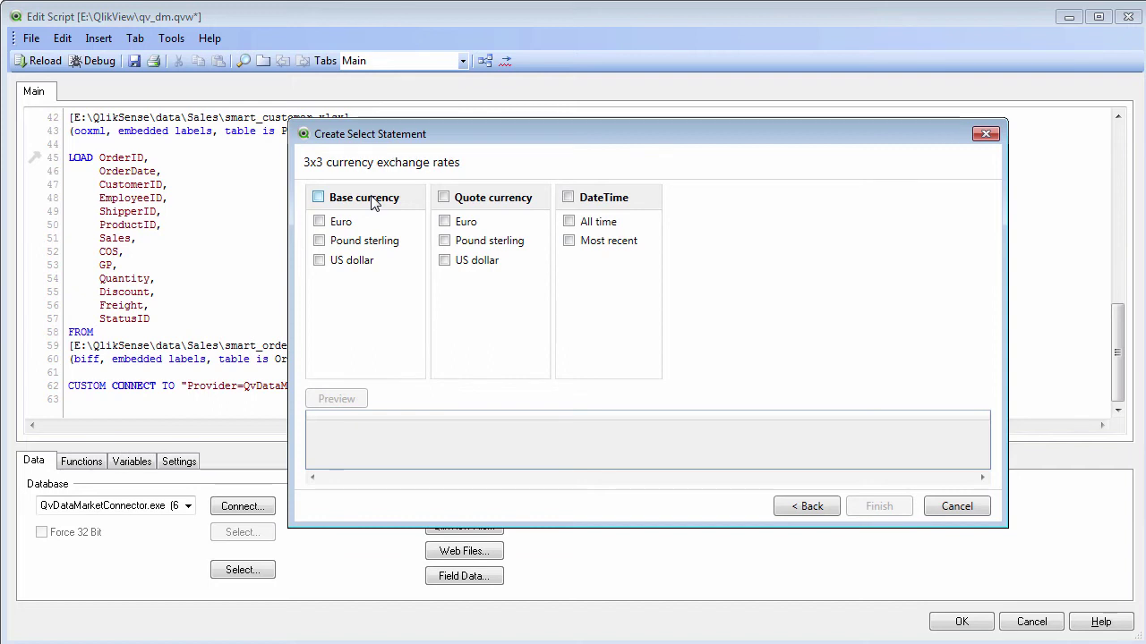
- Select US dollar to Euro for the most recent rate, preview it, and insert the load
{"action": "left_click", "coordinate": [324, 259]}
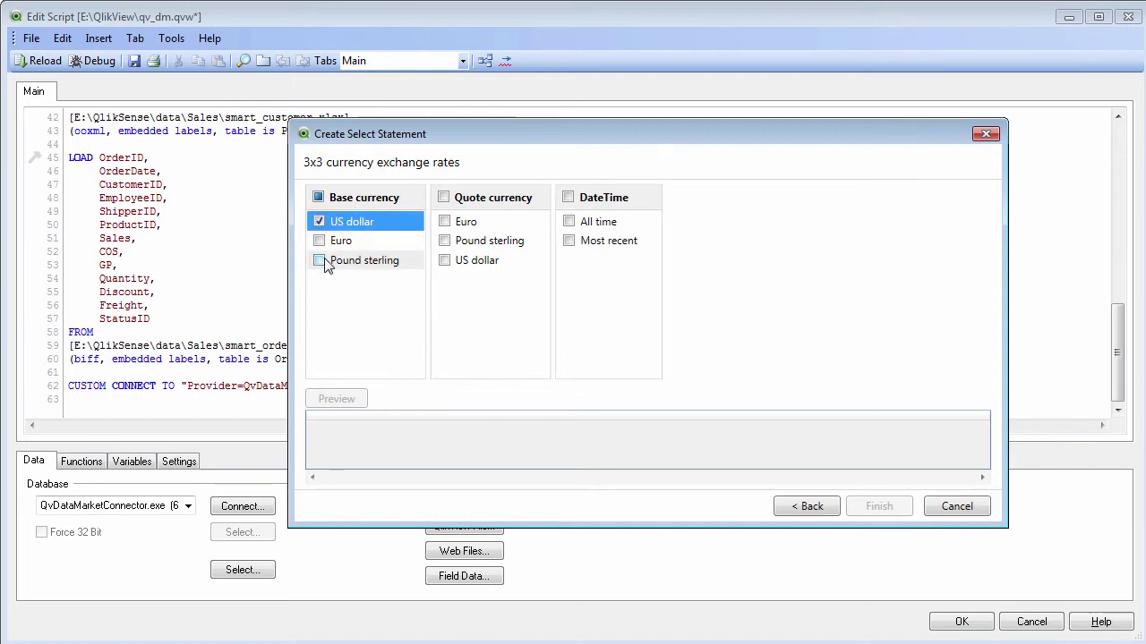
{"action": "left_click", "coordinate": [445, 221]}
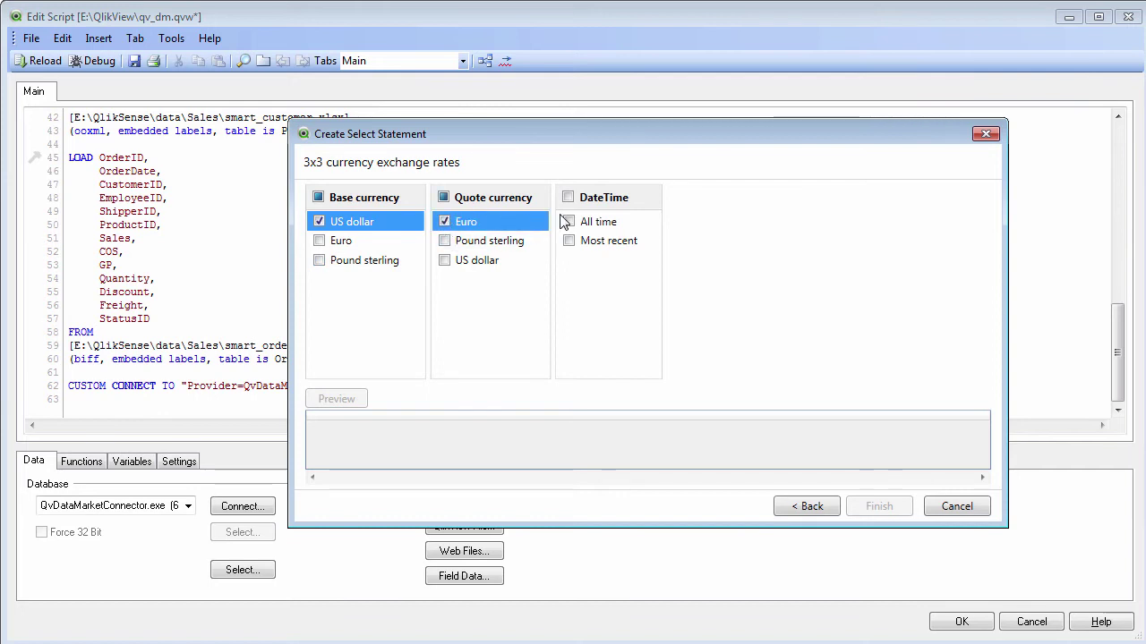
{"action": "left_click", "coordinate": [569, 240]}
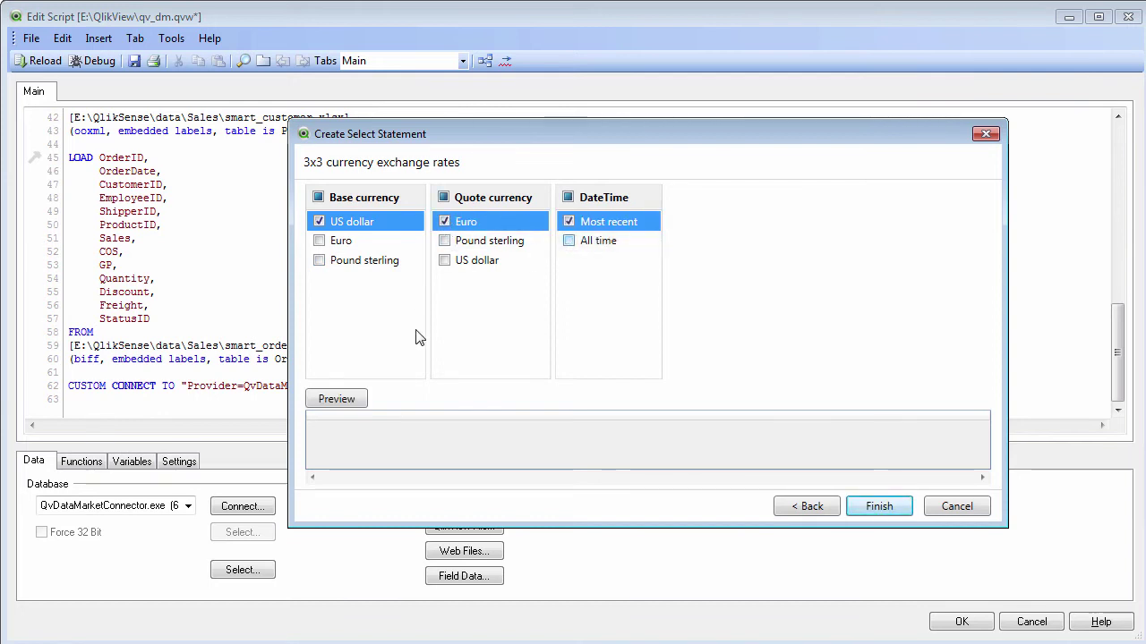
{"action": "left_click", "coordinate": [340, 397]}
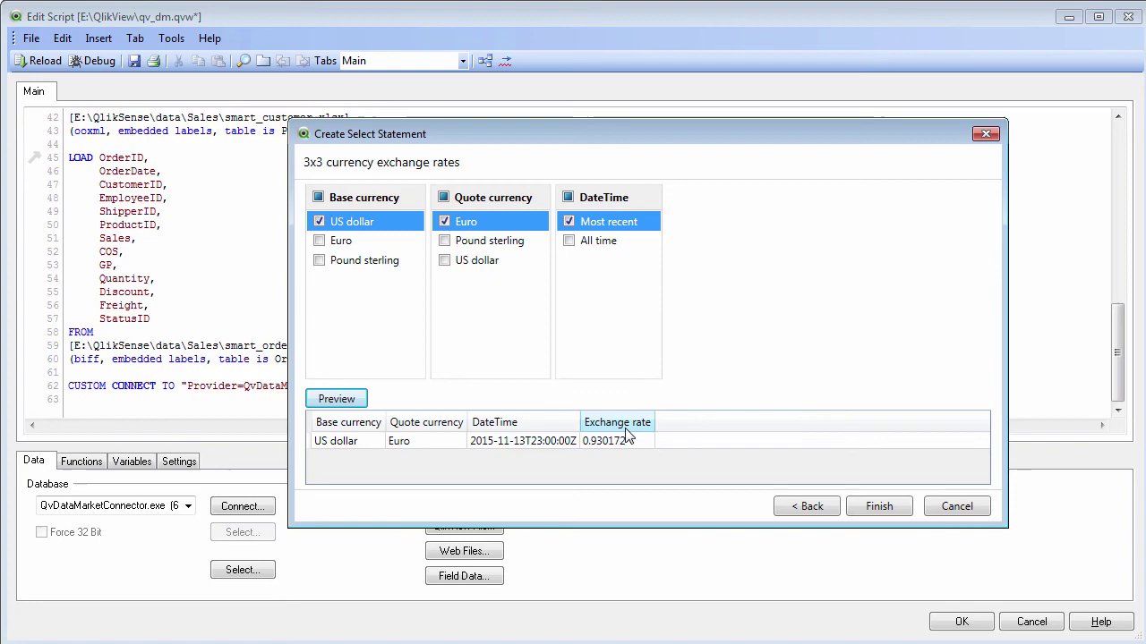
{"action": "left_click", "coordinate": [888, 506]}
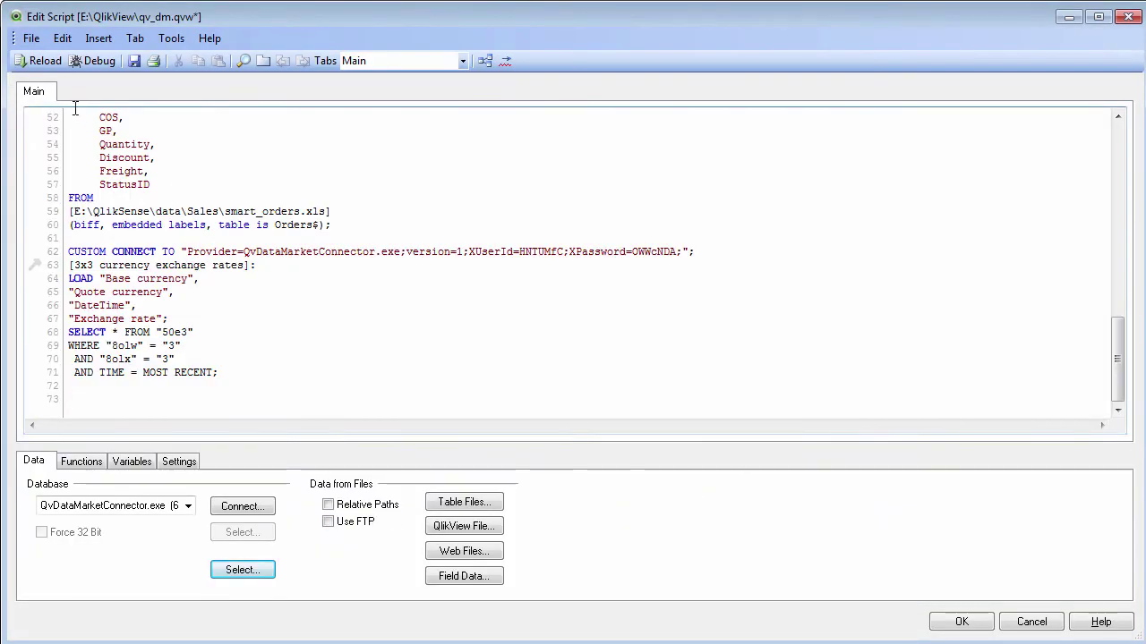
- Reload so Total Sales - Euros reads 18,051,810, then reopen the load script
{"action": "left_click", "coordinate": [45, 61]}
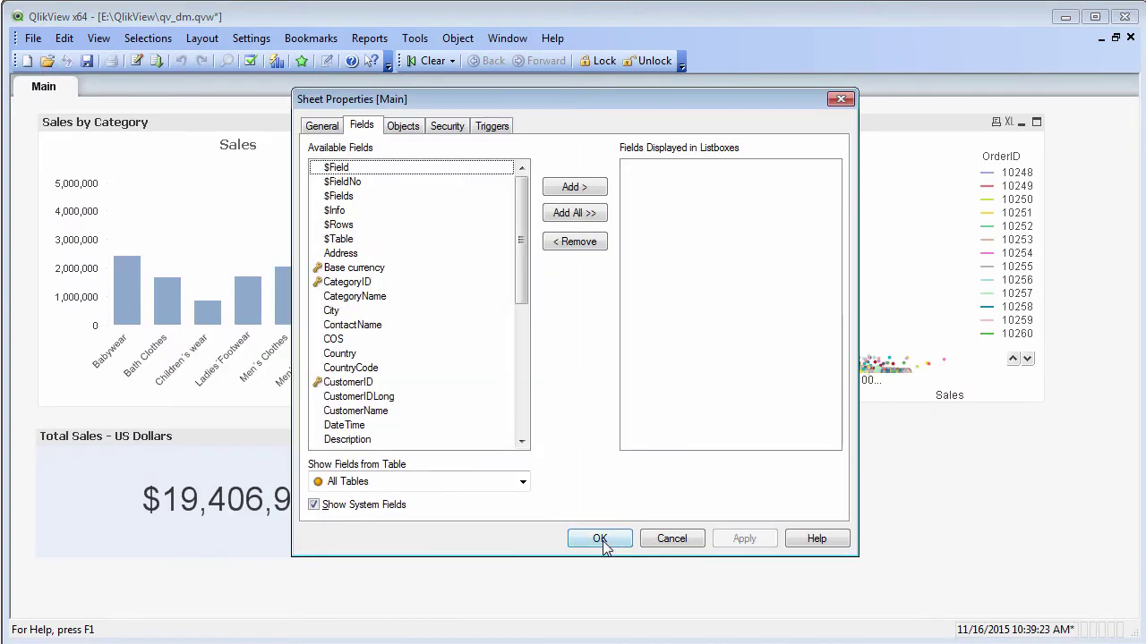
{"action": "left_click", "coordinate": [596, 540]}
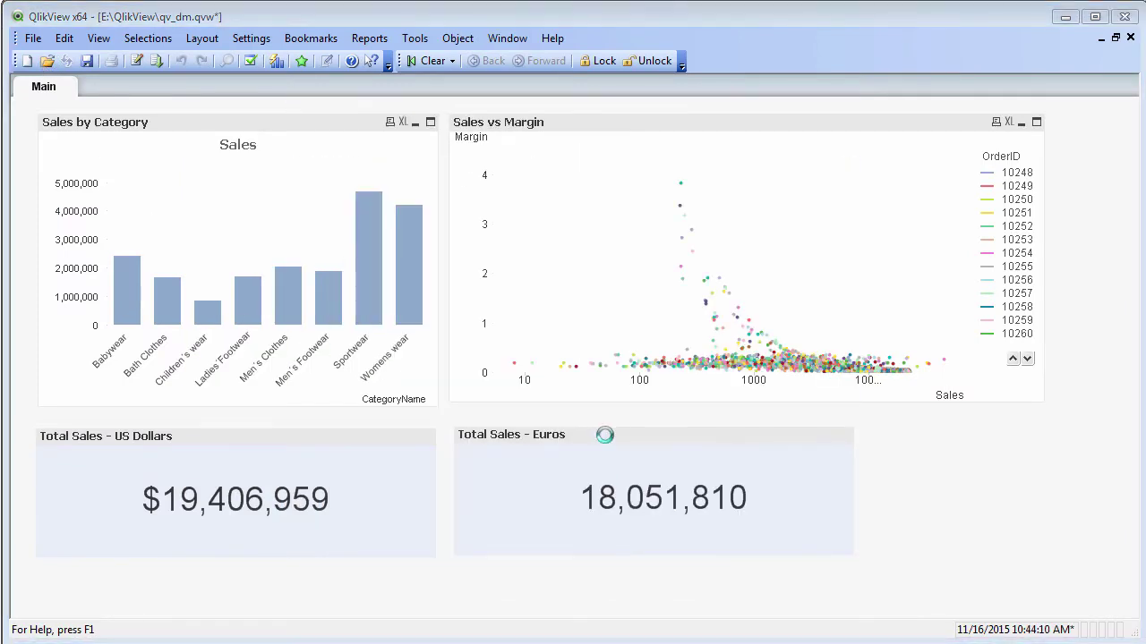
{"action": "key", "text": "ctrl+e"}
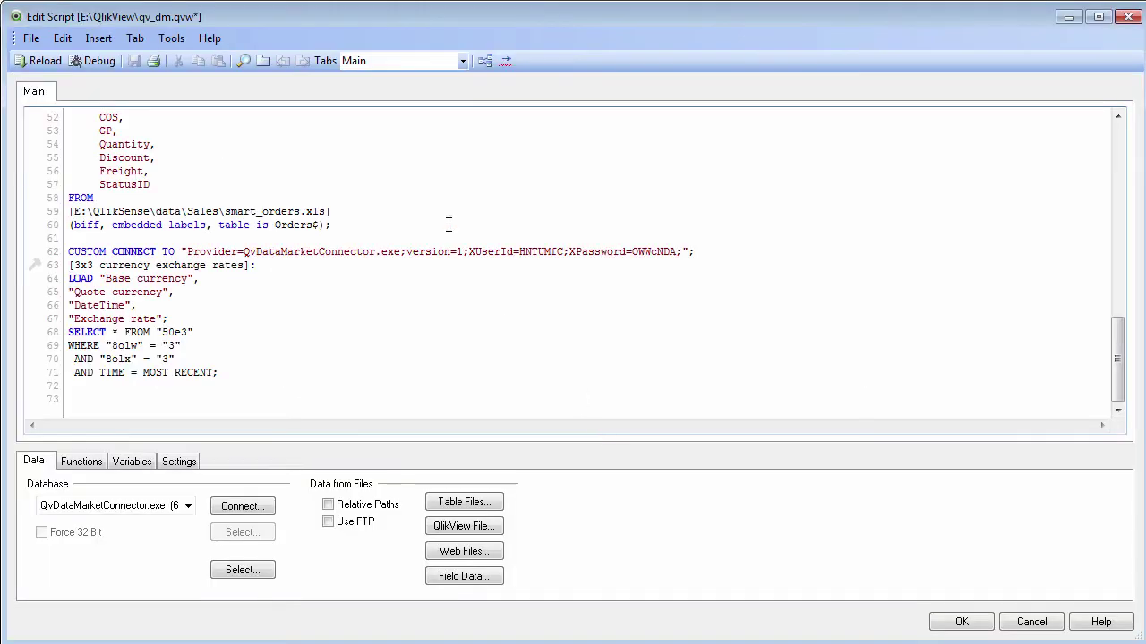
{"action": "left_click", "coordinate": [484, 61]}
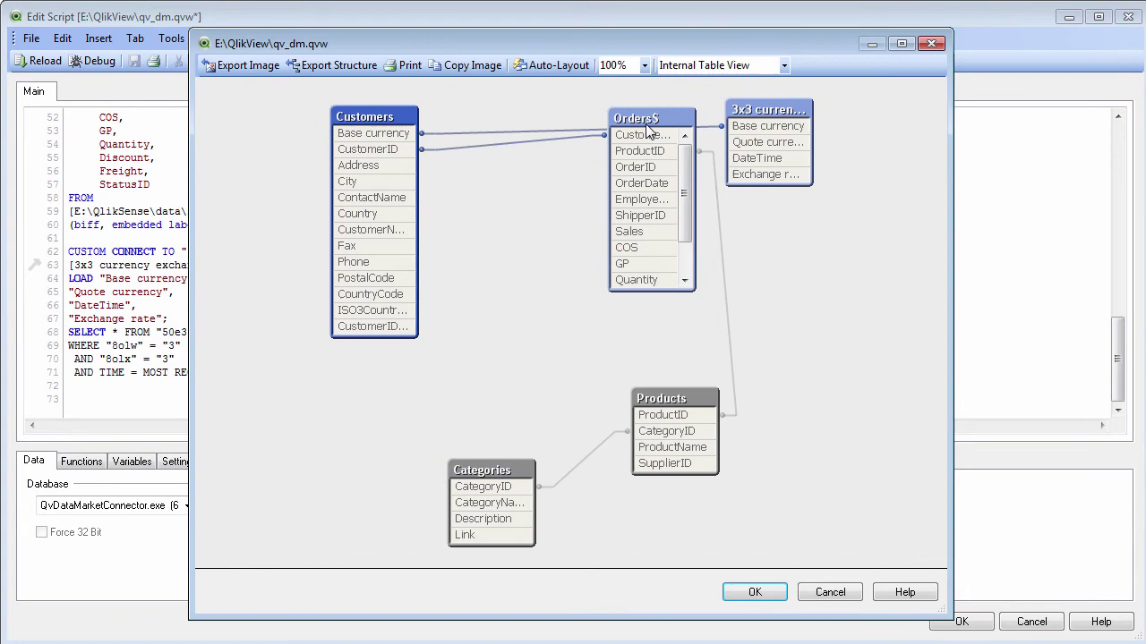
{"action": "left_click_drag", "start_coordinate": [646, 123], "coordinate": [521, 211]}
{"action": "left_click", "coordinate": [775, 126]}
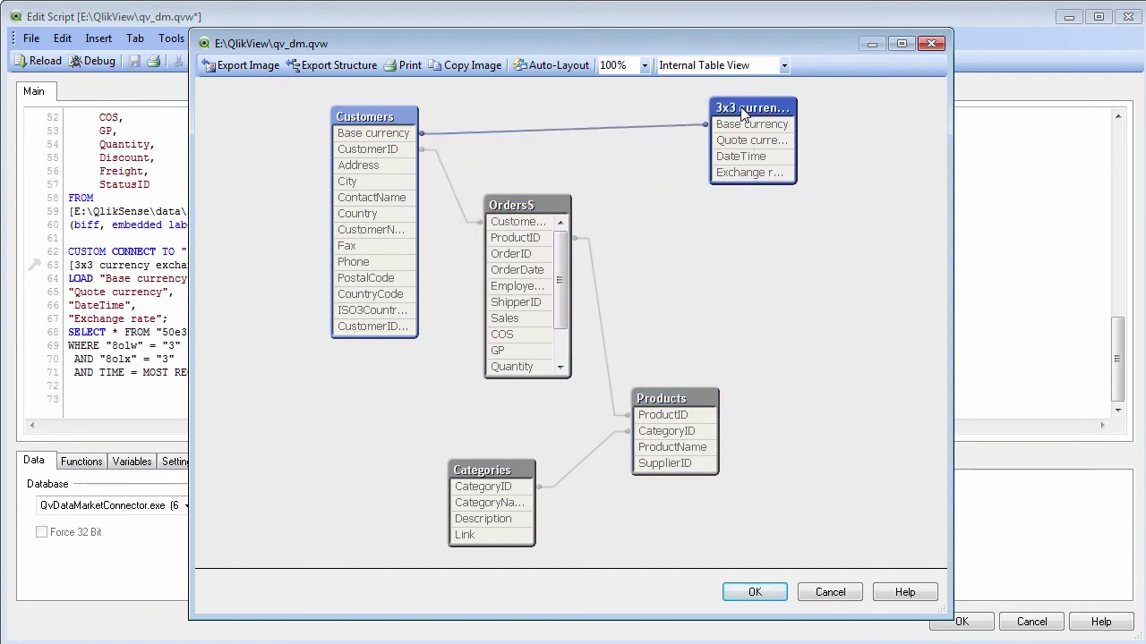
{"action": "mouse_move", "coordinate": [821, 172]}
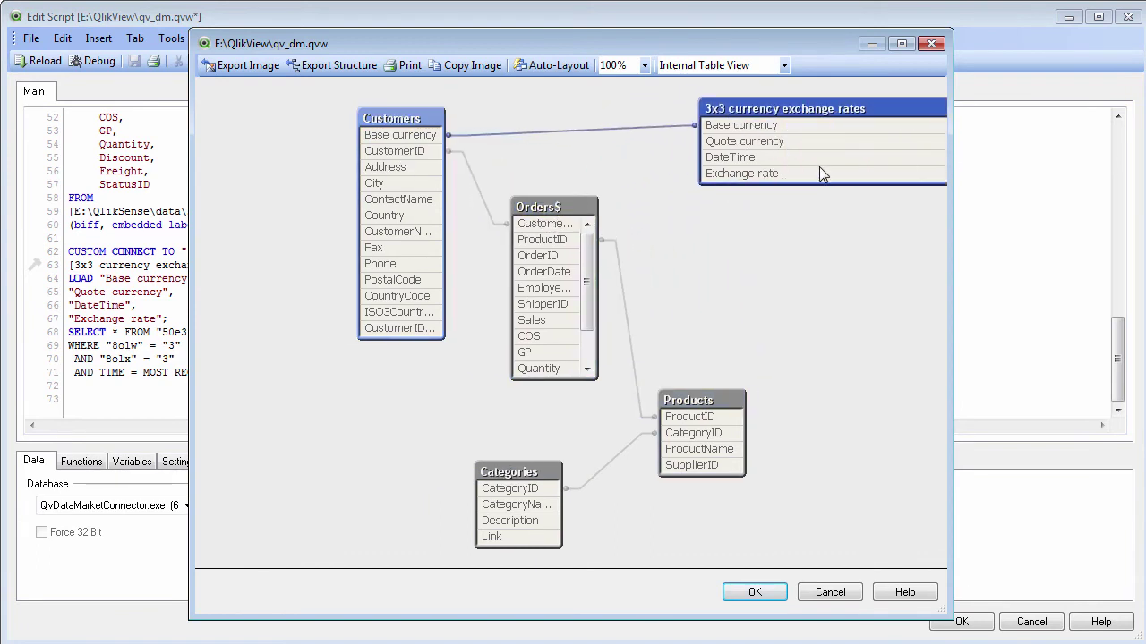
{"action": "mouse_move", "coordinate": [420, 136]}
{"action": "left_click_drag", "start_coordinate": [737, 111], "coordinate": [698, 106]}
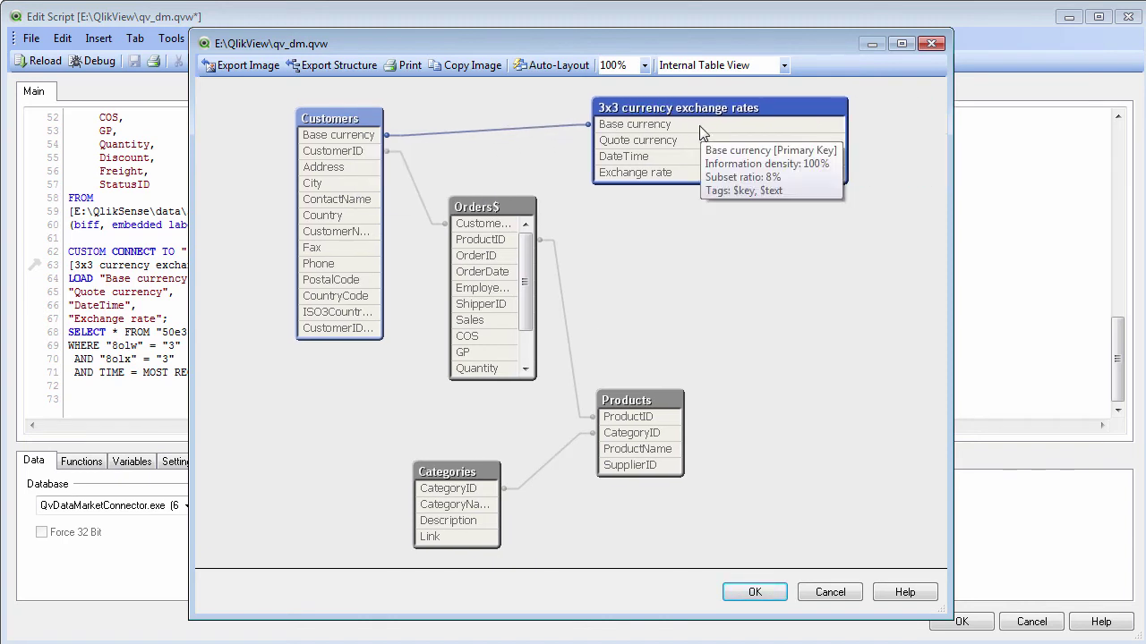
{"action": "left_click", "coordinate": [750, 594]}
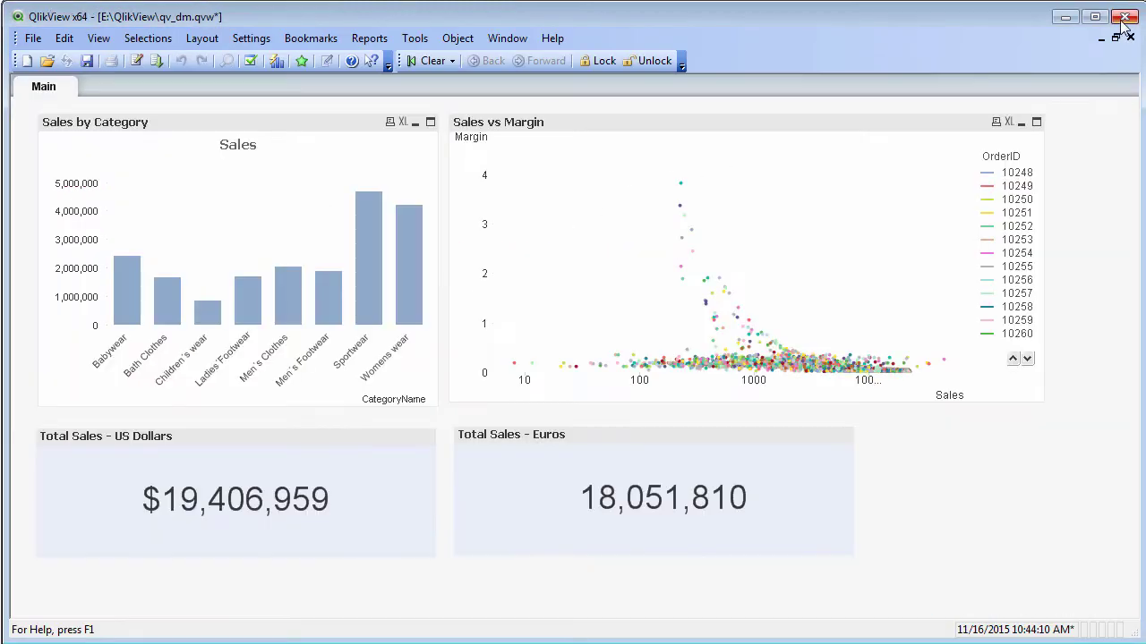
- Close the script and check the Total Sales - Euros expression num(Sum(Sales) * [Exchange rate])
{"action": "left_click", "coordinate": [1128, 16]}
{"action": "right_click", "coordinate": [628, 452]}
{"action": "left_click", "coordinate": [670, 460]}
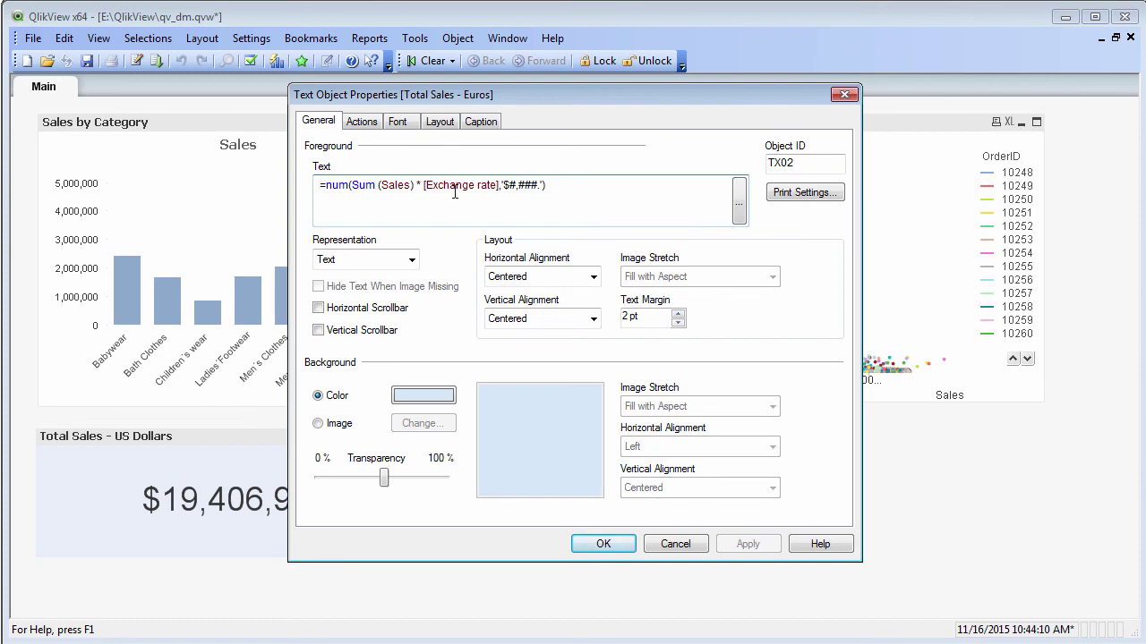
{"action": "left_click", "coordinate": [601, 546]}
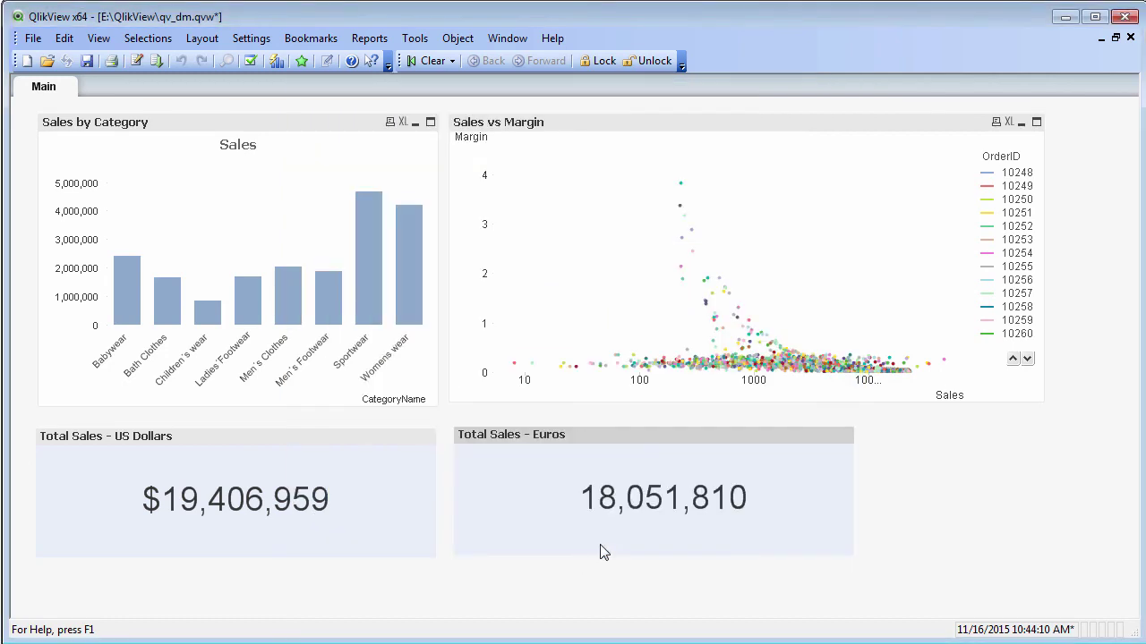